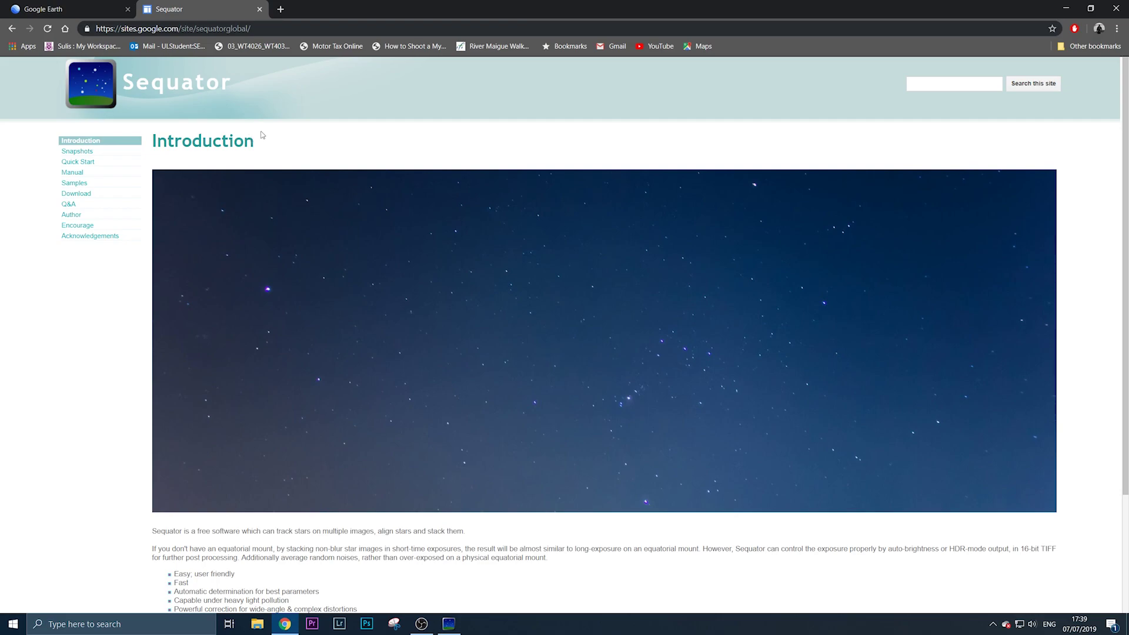
- Revisit the 'Sequator - Google Sites' download page in Chrome, then switch to Sequator
left_click(12, 28)
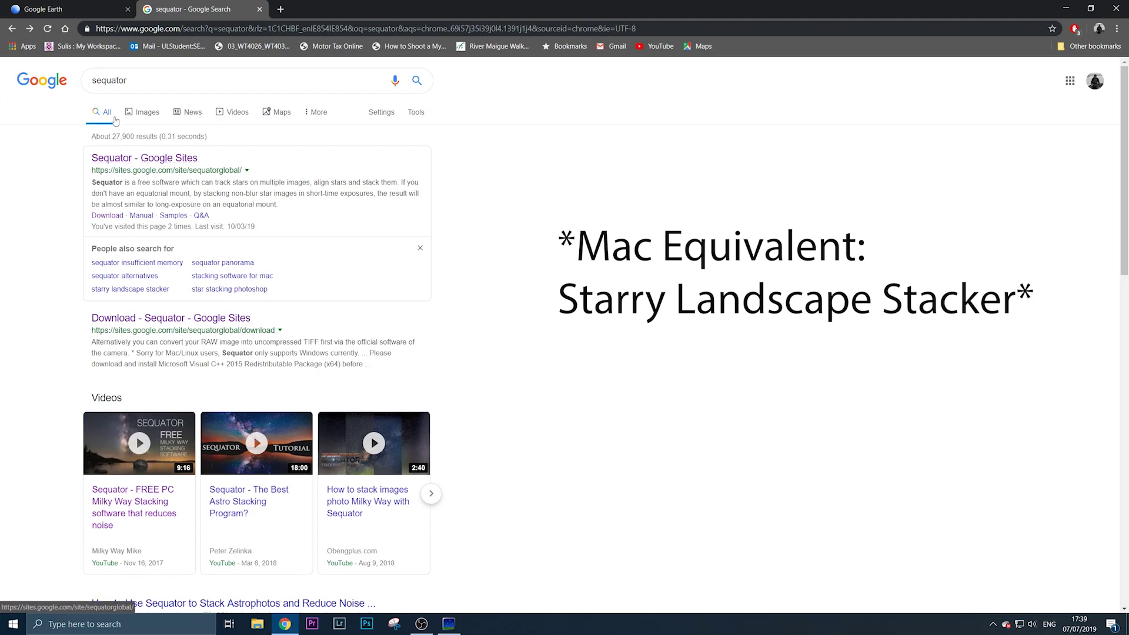
left_click(133, 174)
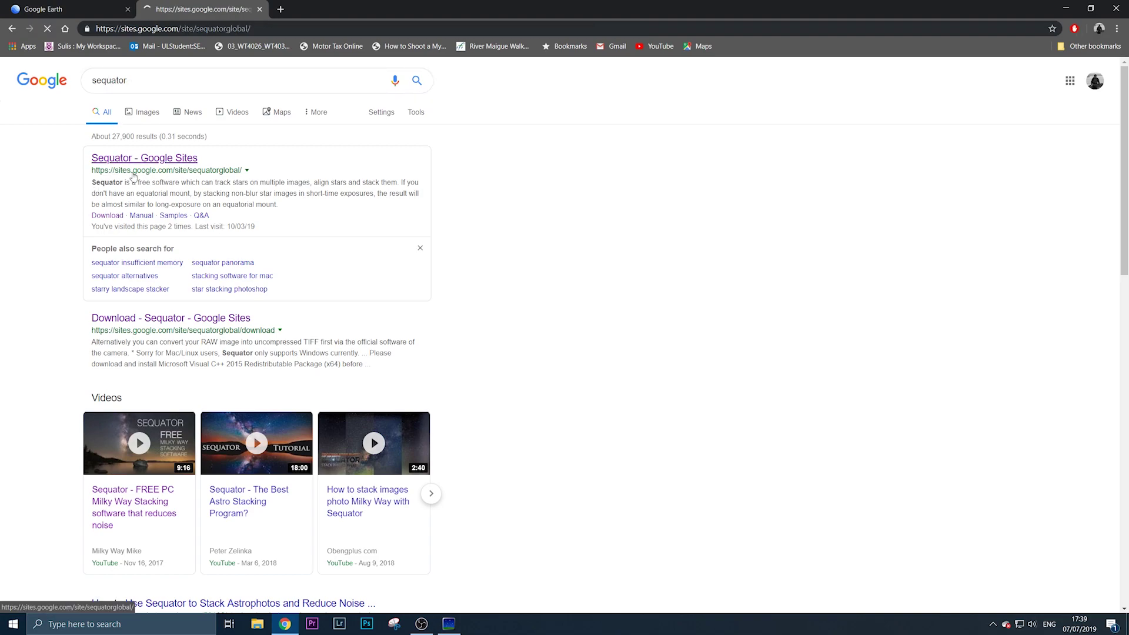
scroll(453, 276, "down", 3)
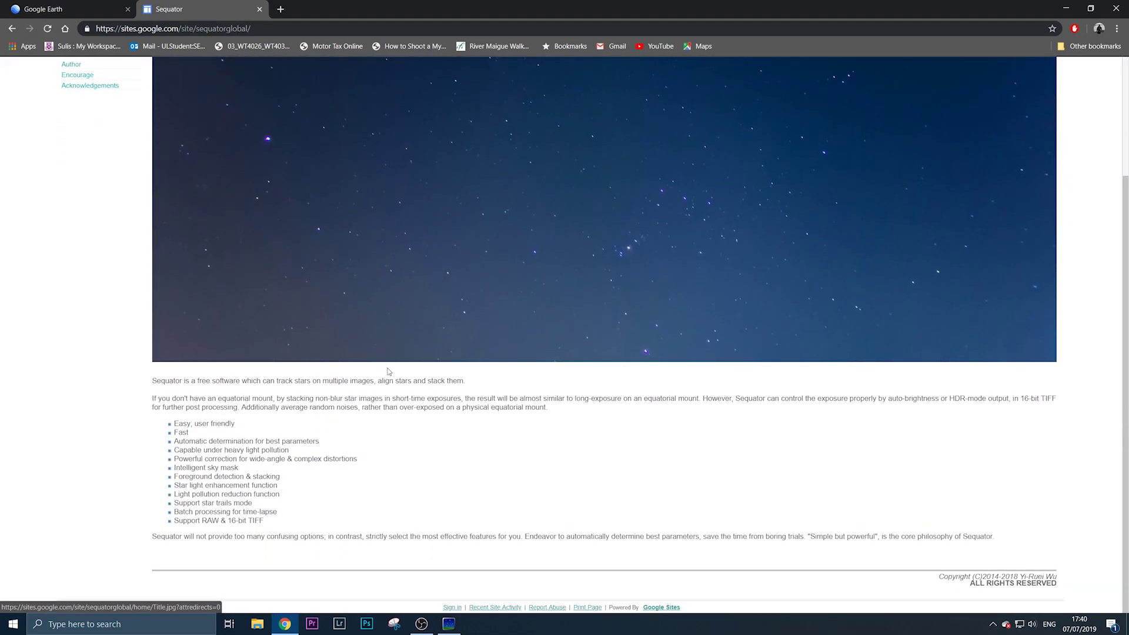
left_click(448, 623)
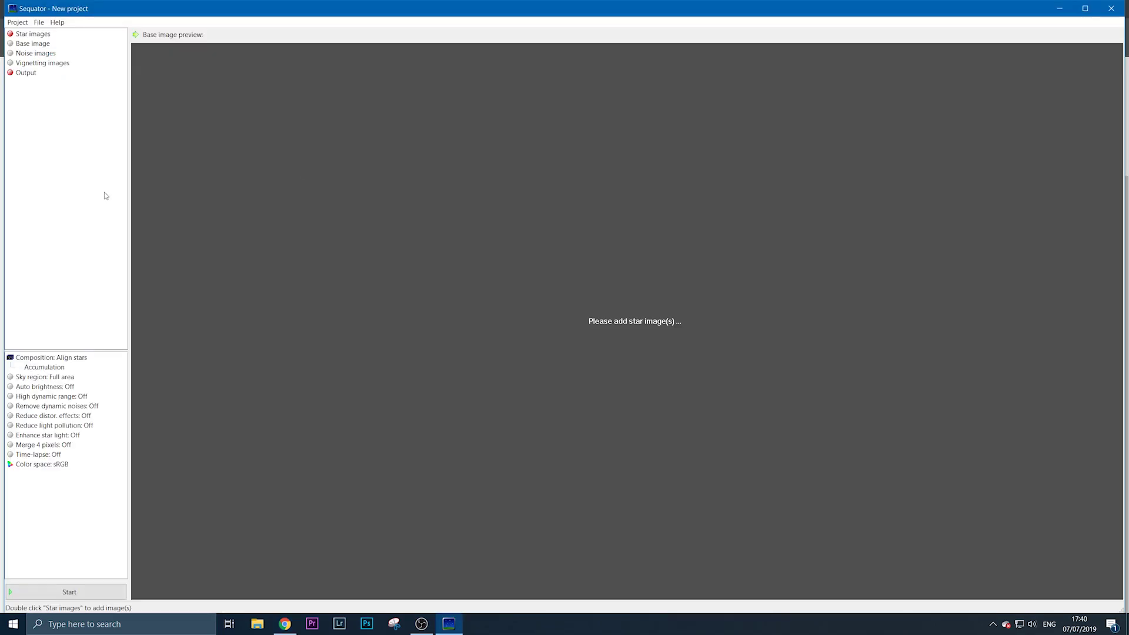
- Load all nine EMII TIFF exposures (1702–1710) as star images
left_click(43, 26)
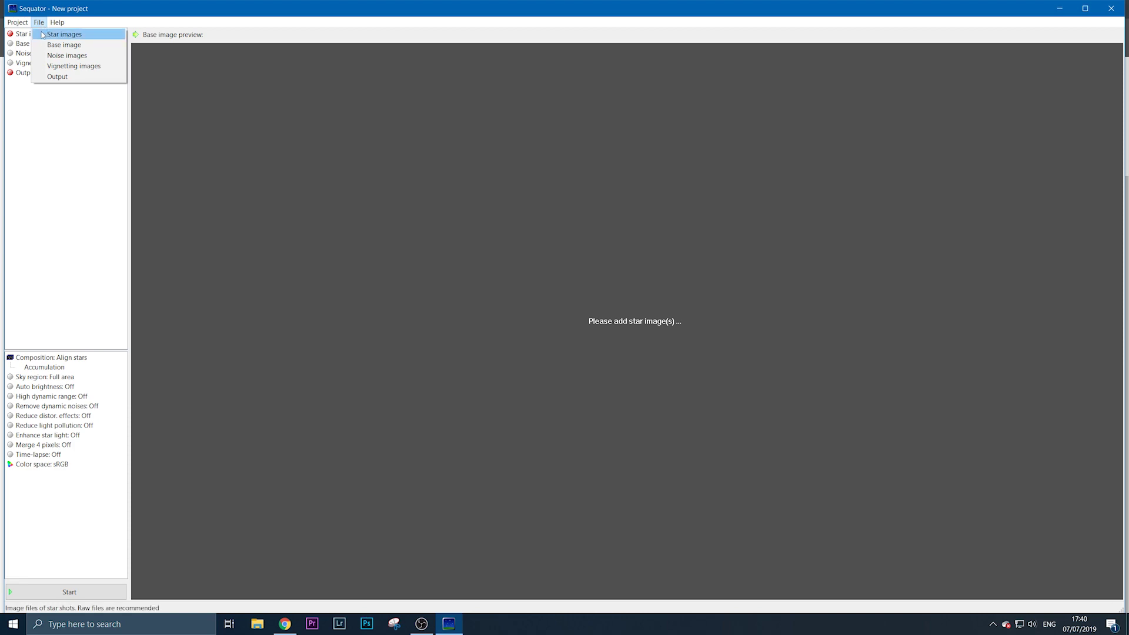
left_click(50, 33)
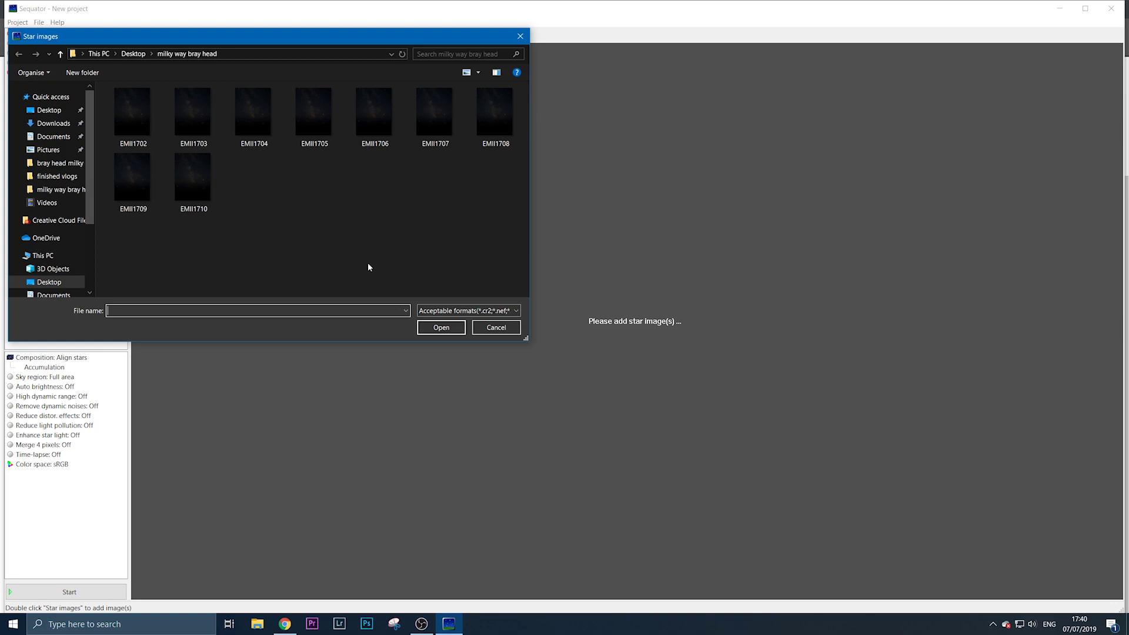
left_click_drag(489, 203, 140, 114)
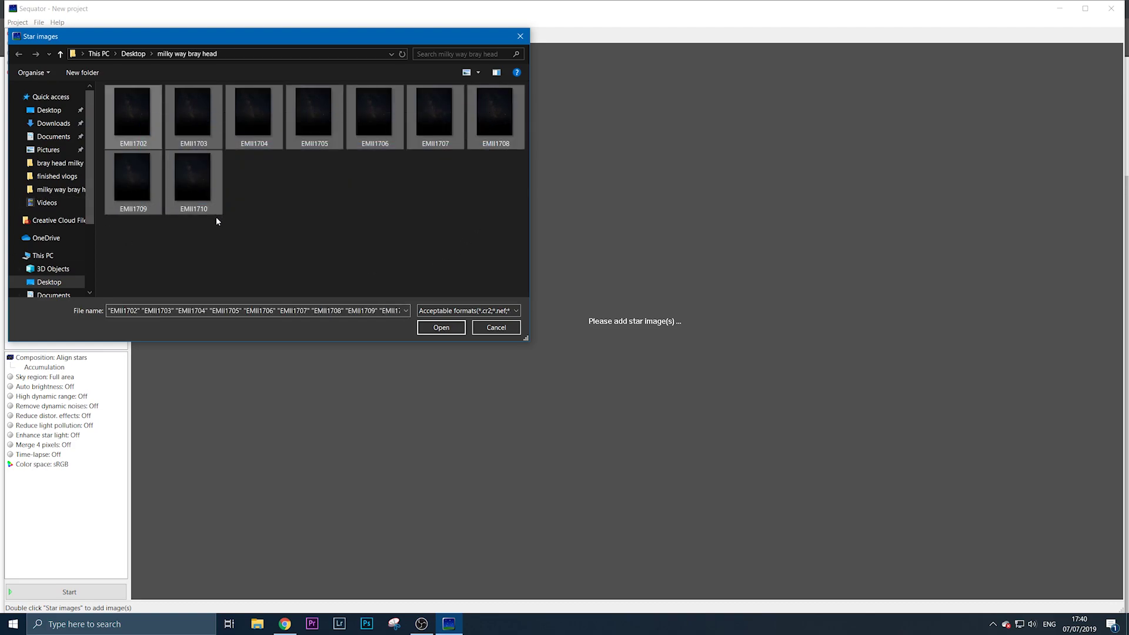
key("Return")
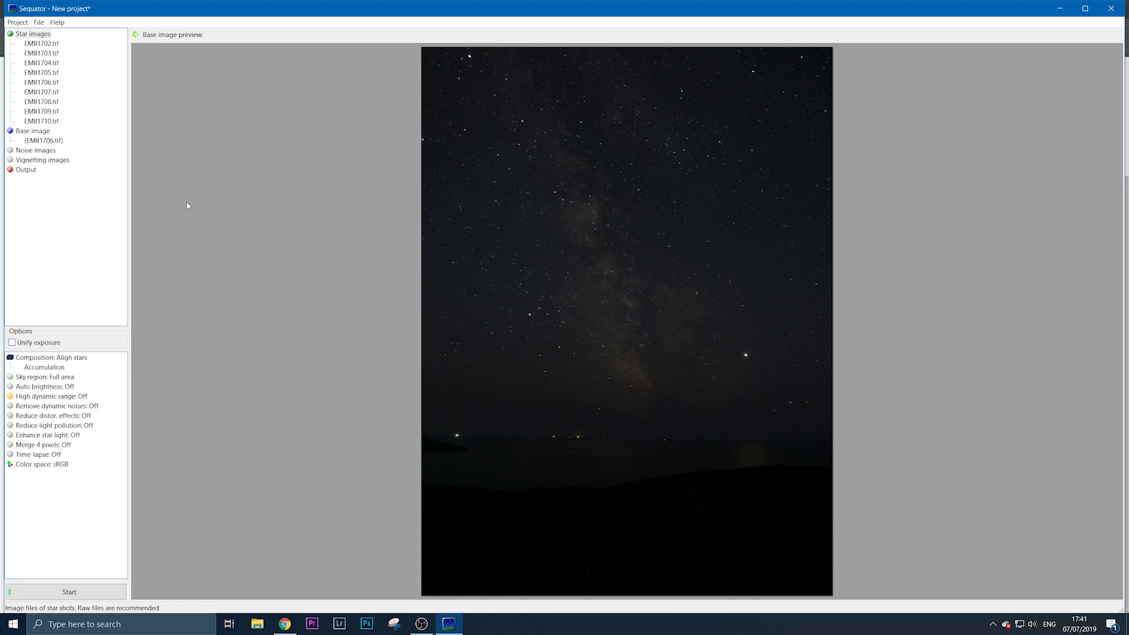
- Set the output to 'final stacked shot.tif' in the milky way bray head folder
double_click(26, 171)
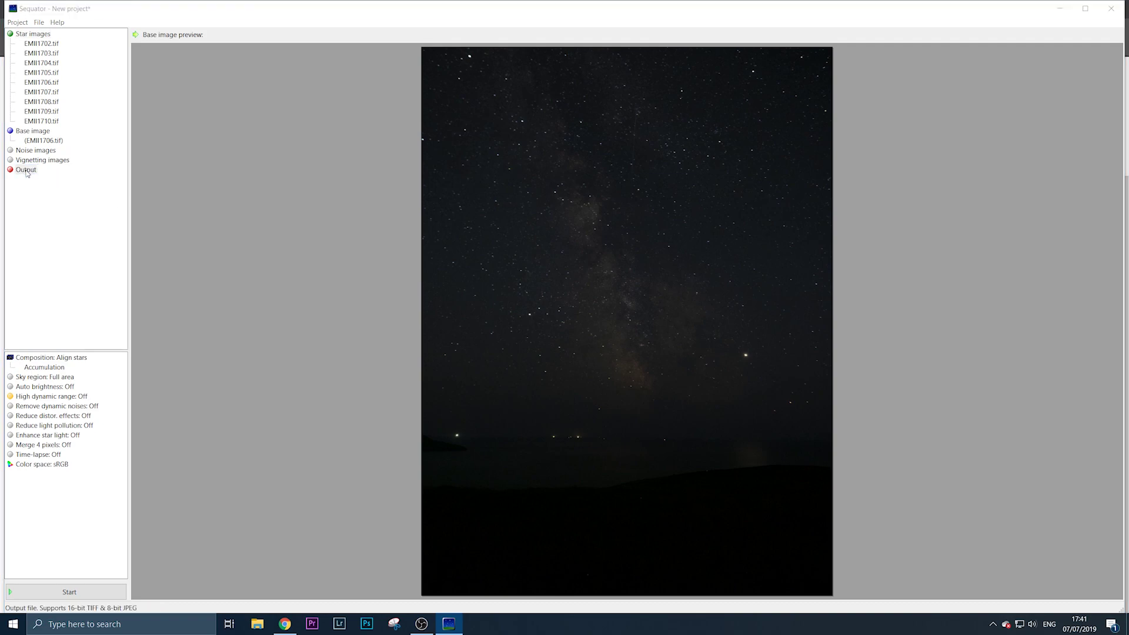
left_click(247, 286)
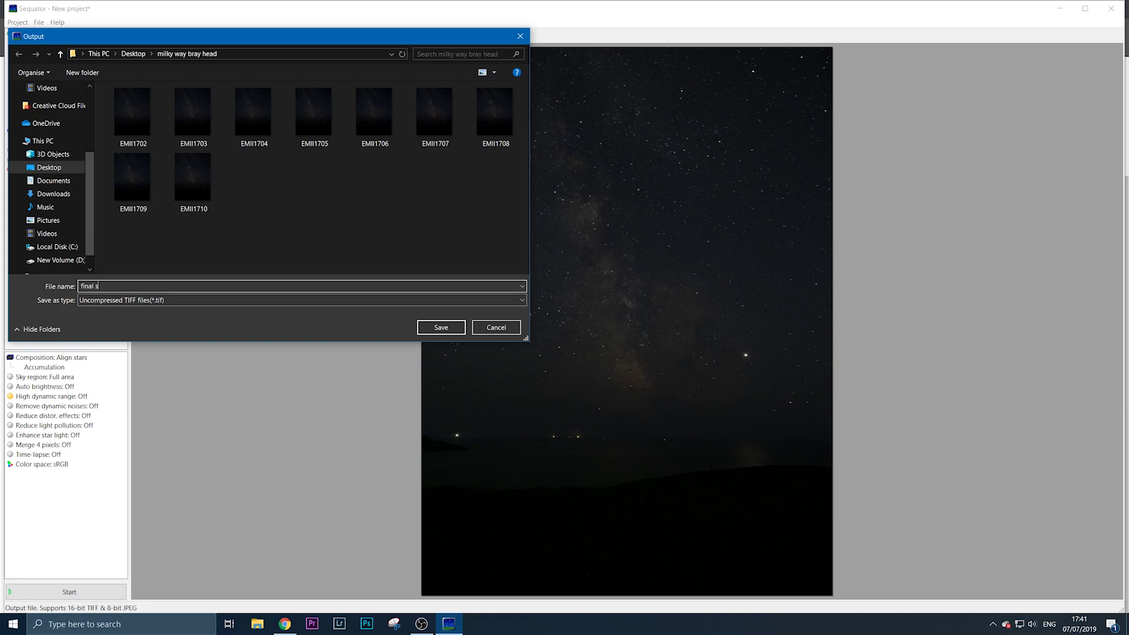
type("final stacked shot")
left_click(462, 330)
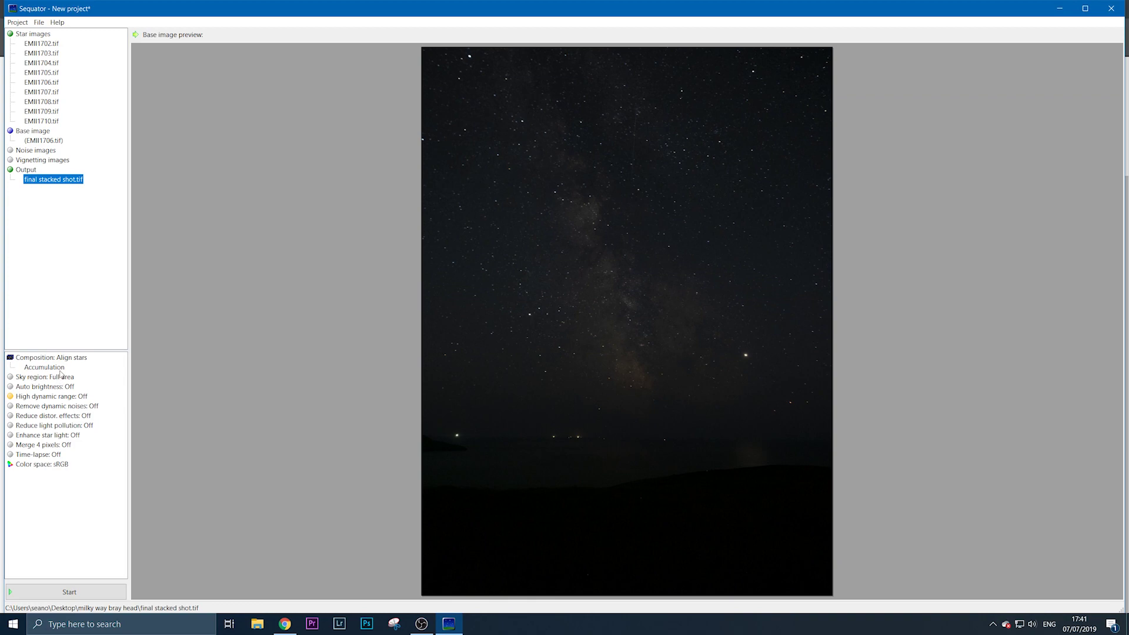
- Switch the sky region to an irregular mask and paint the upper sky as sky
left_click(29, 380)
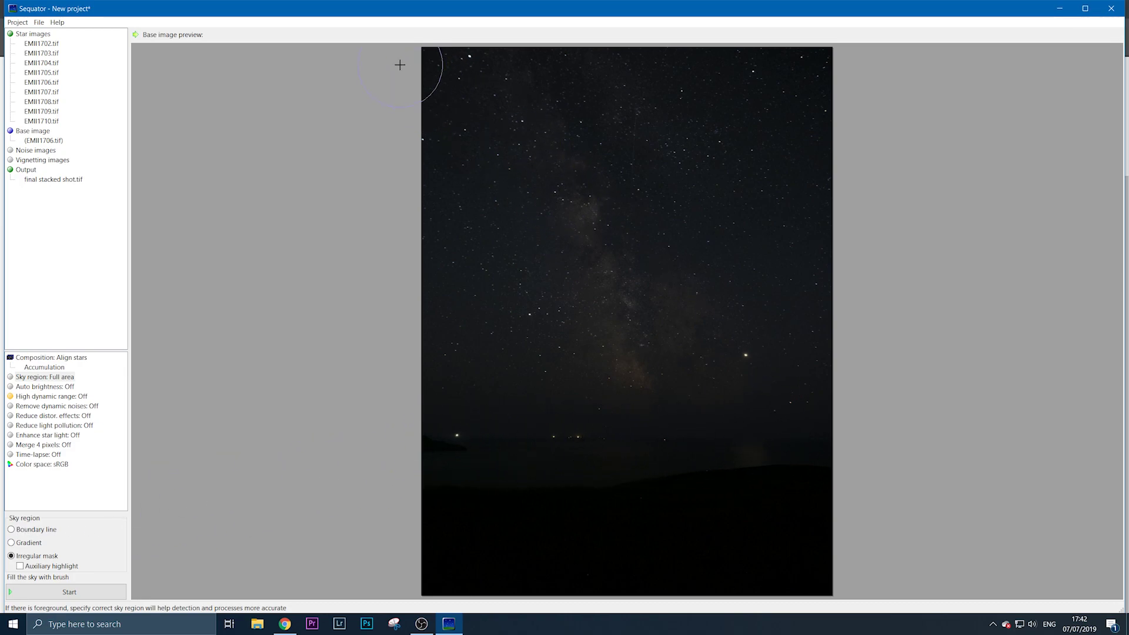
mouse_move(399, 65)
left_mouse_down()
mouse_move(812, 76)
mouse_move(295, 115)
mouse_move(697, 113)
mouse_move(602, 121)
mouse_move(486, 159)
mouse_move(853, 166)
mouse_move(509, 189)
mouse_move(529, 214)
mouse_move(847, 224)
mouse_move(375, 278)
mouse_move(705, 294)
mouse_move(404, 339)
mouse_move(754, 348)
mouse_move(411, 382)
mouse_move(781, 378)
left_mouse_up()
right_click(673, 369)
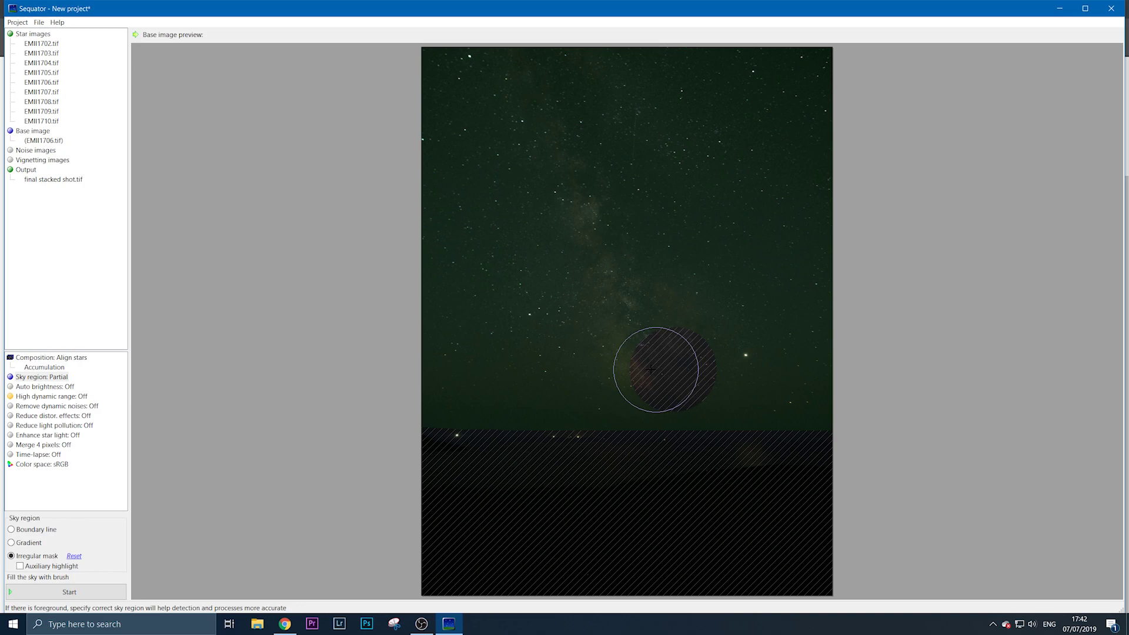
left_click_drag(650, 369, 706, 370)
- Touch up the mask along the horizon so only the ground stays foreground
mouse_move(607, 328)
left_mouse_down()
mouse_move(643, 319)
mouse_move(573, 315)
mouse_move(605, 312)
left_mouse_up()
scroll(482, 377, "down", 4)
mouse_move(429, 408)
left_mouse_down()
mouse_move(471, 420)
mouse_move(847, 413)
left_mouse_up()
mouse_move(406, 405)
left_mouse_down()
mouse_move(487, 418)
mouse_move(834, 421)
left_mouse_up()
scroll(438, 451, "down", 4)
mouse_move(579, 365)
left_mouse_down()
mouse_move(568, 359)
mouse_move(600, 359)
left_mouse_up()
scroll(554, 360, "up", 4)
left_click(28, 379)
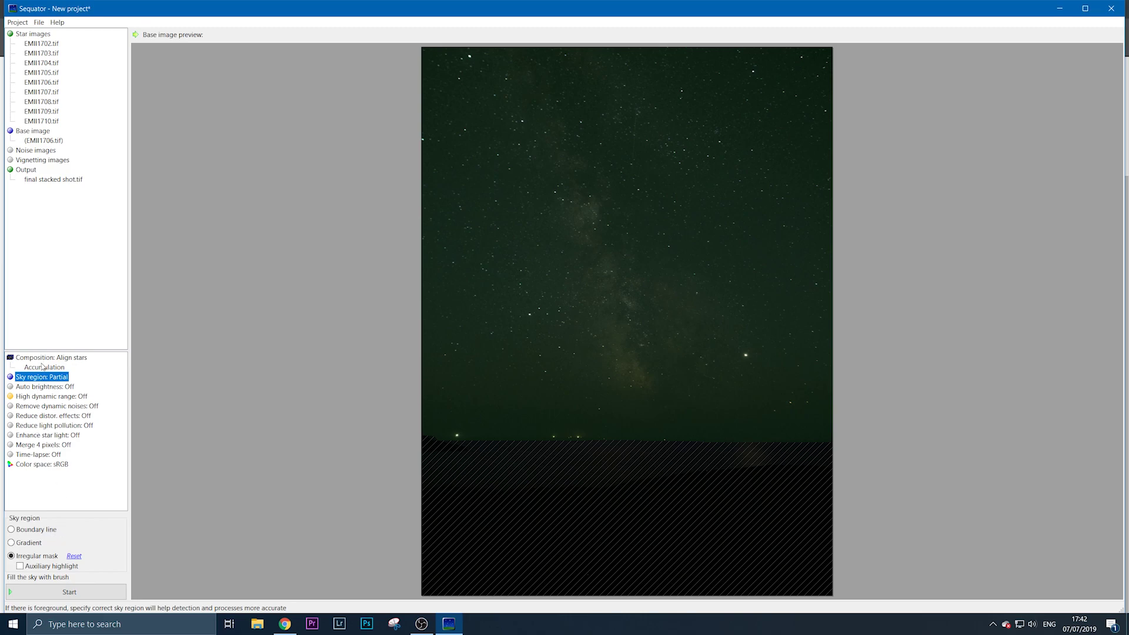
- Change composition from Accumulation to Freeze ground with Selective checked
left_click(43, 366)
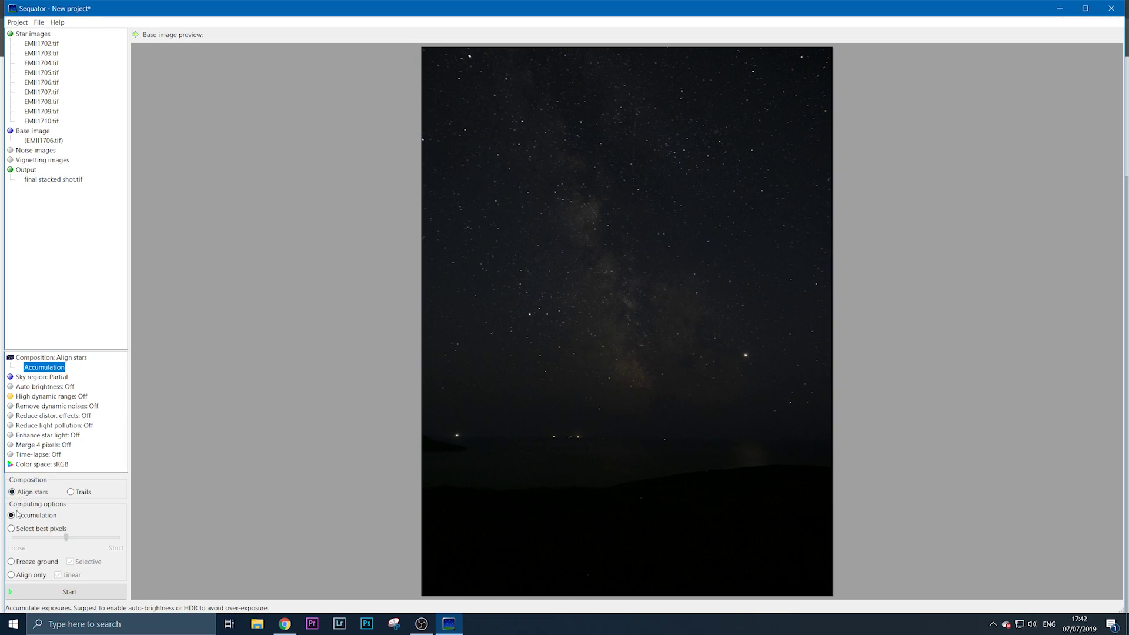
left_click(12, 561)
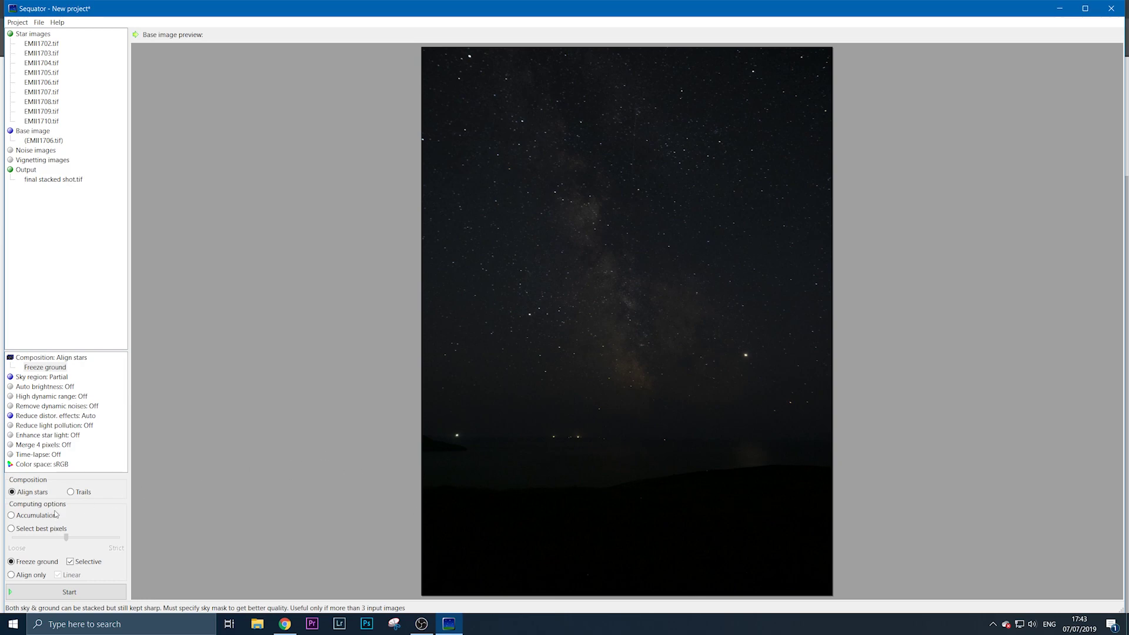
left_click(45, 379)
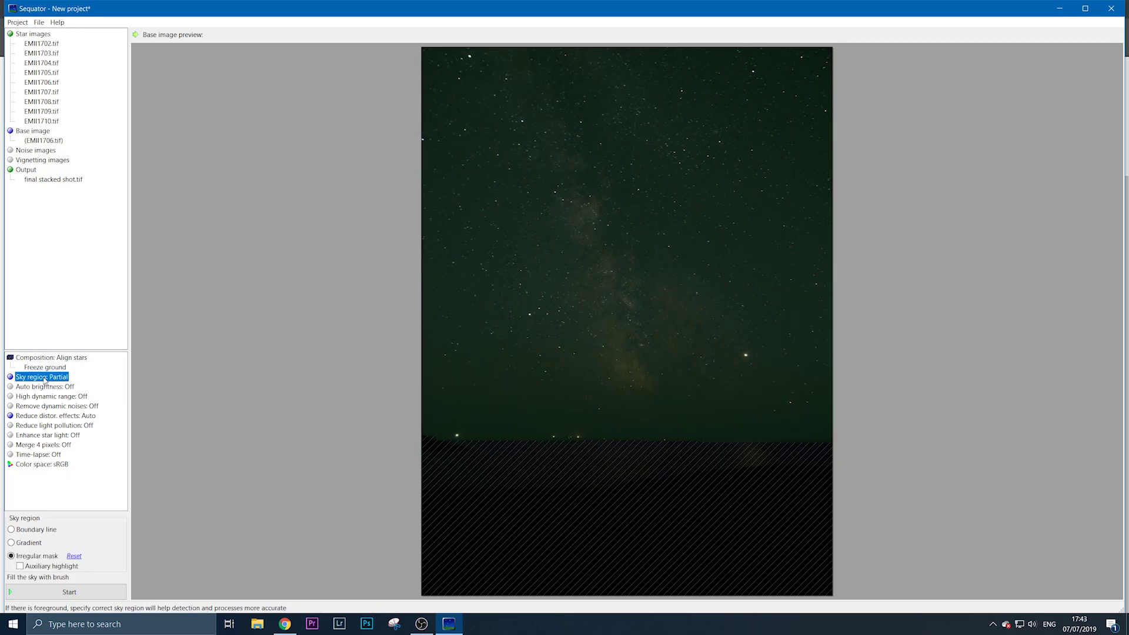
left_click(45, 368)
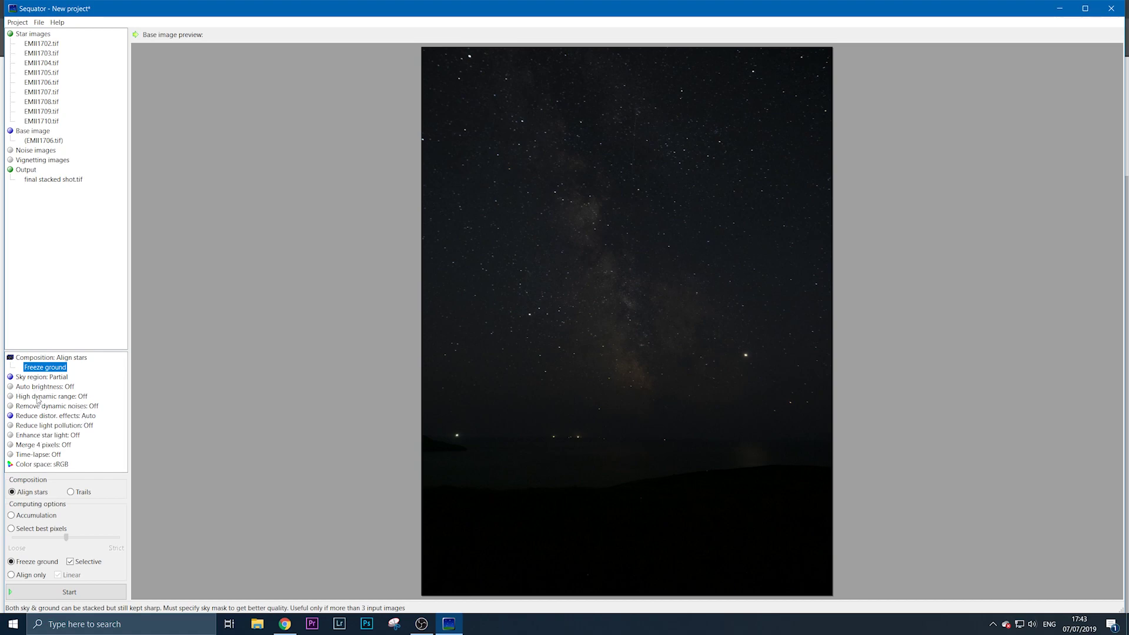
- Set Auto brightness to On and recheck the Freeze ground and Partial sky region settings
left_click(11, 387)
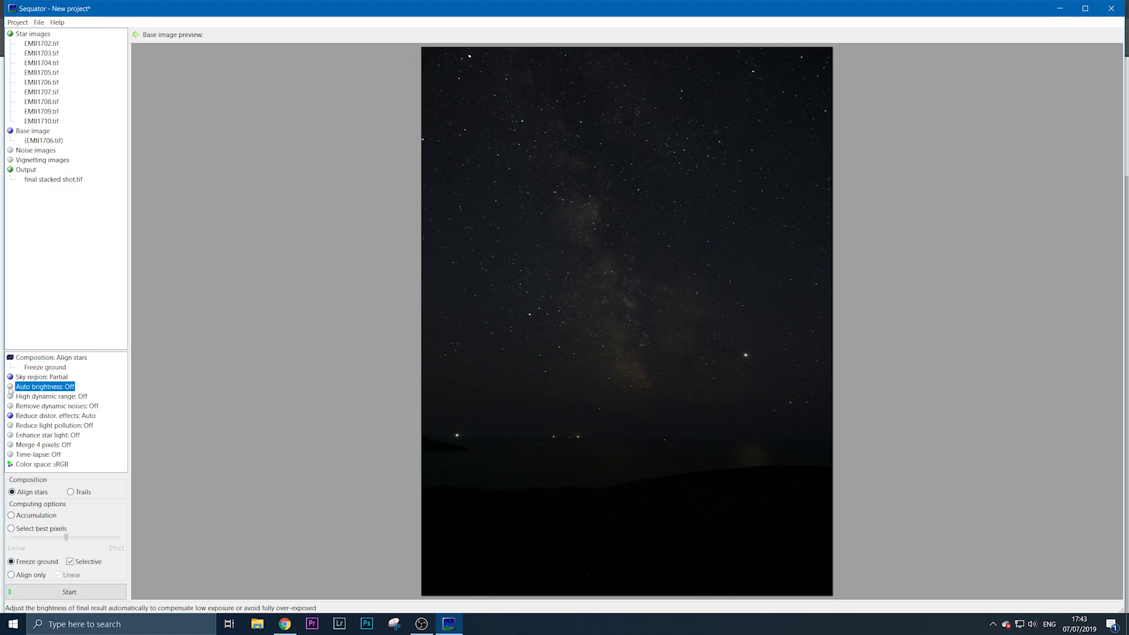
left_click(10, 388)
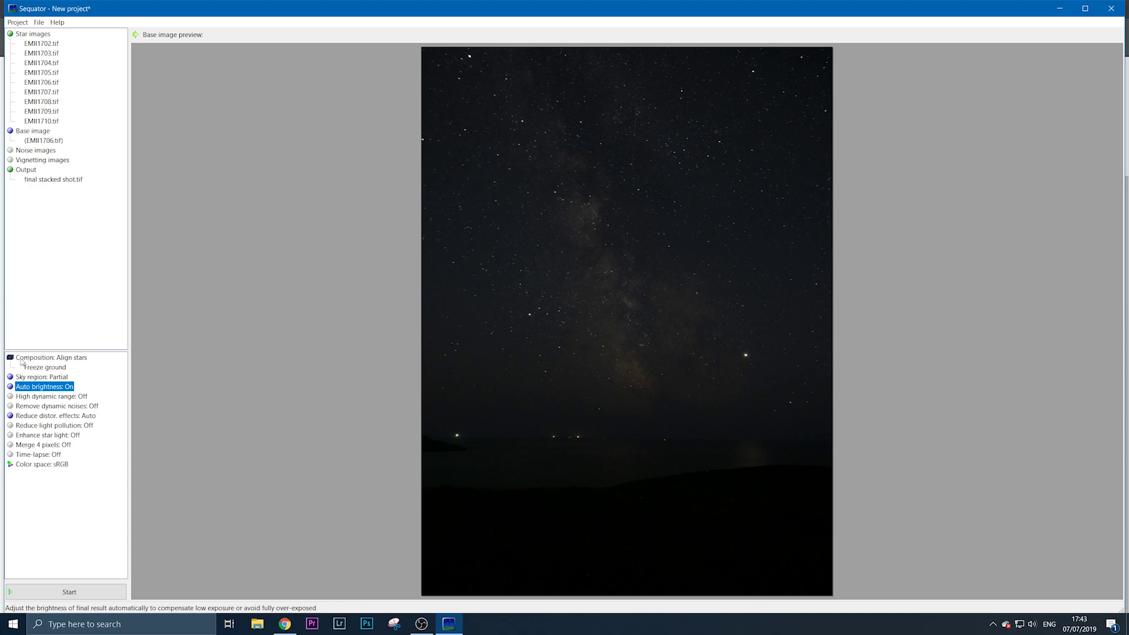
left_click(37, 368)
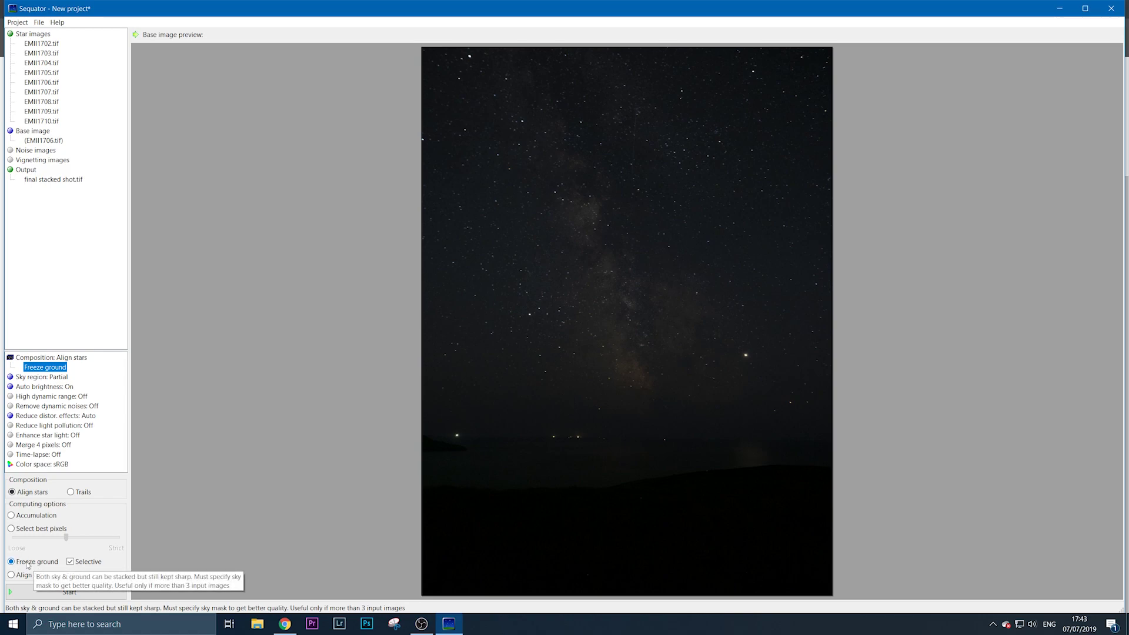
left_click(40, 377)
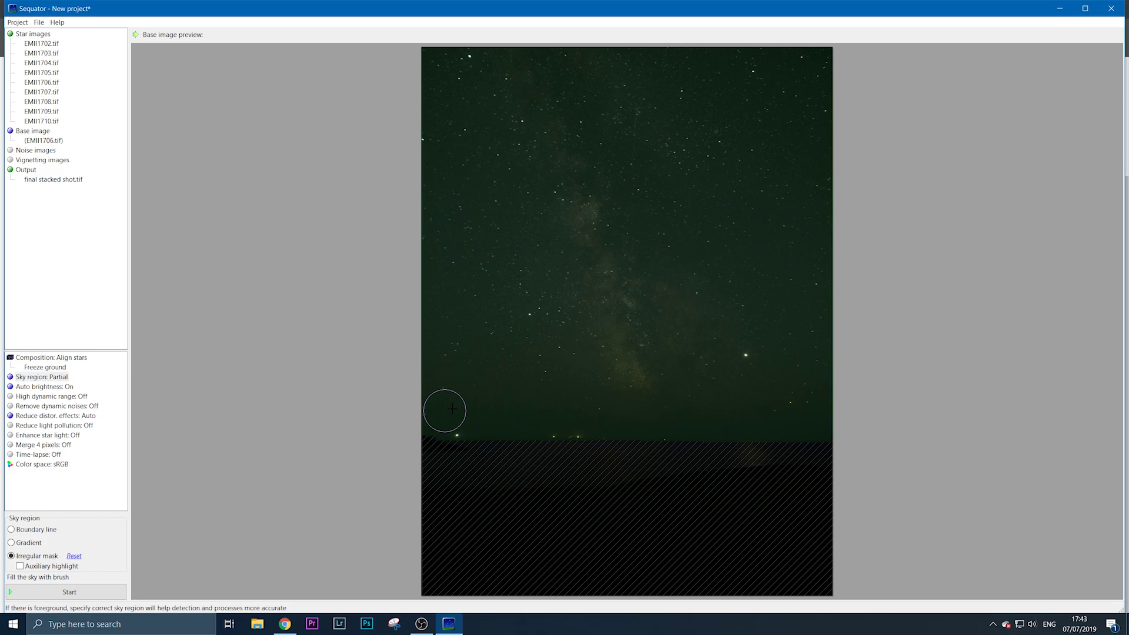
scroll(650, 319, "up", 5)
left_click(30, 387)
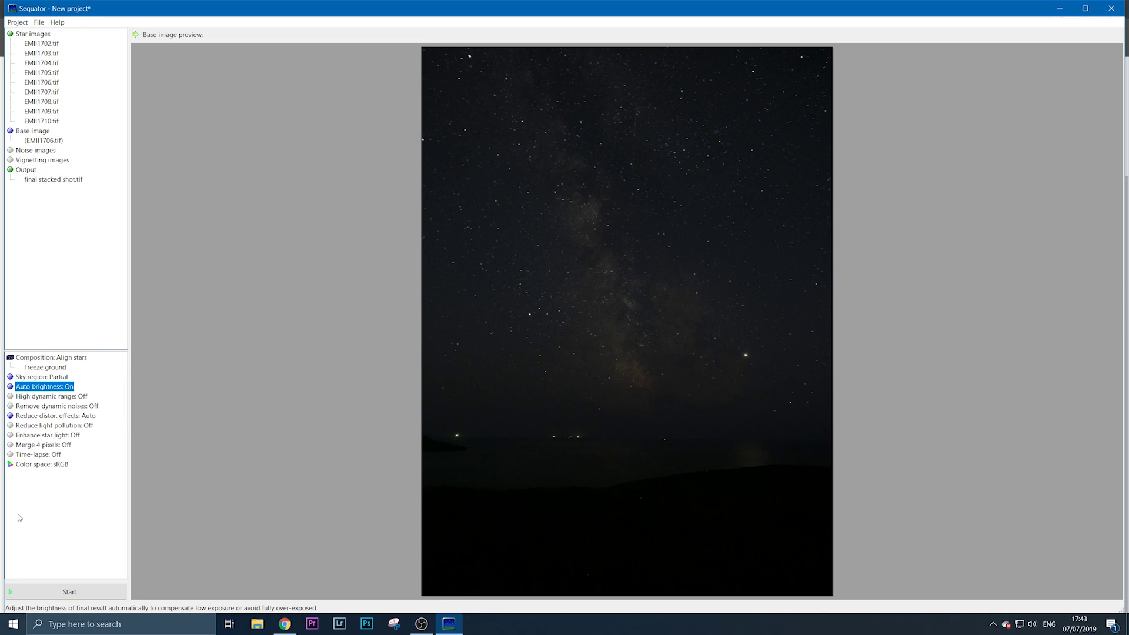
- Stack the nine exposures and close the log after 'Completed successfully!' appears
left_click(74, 591)
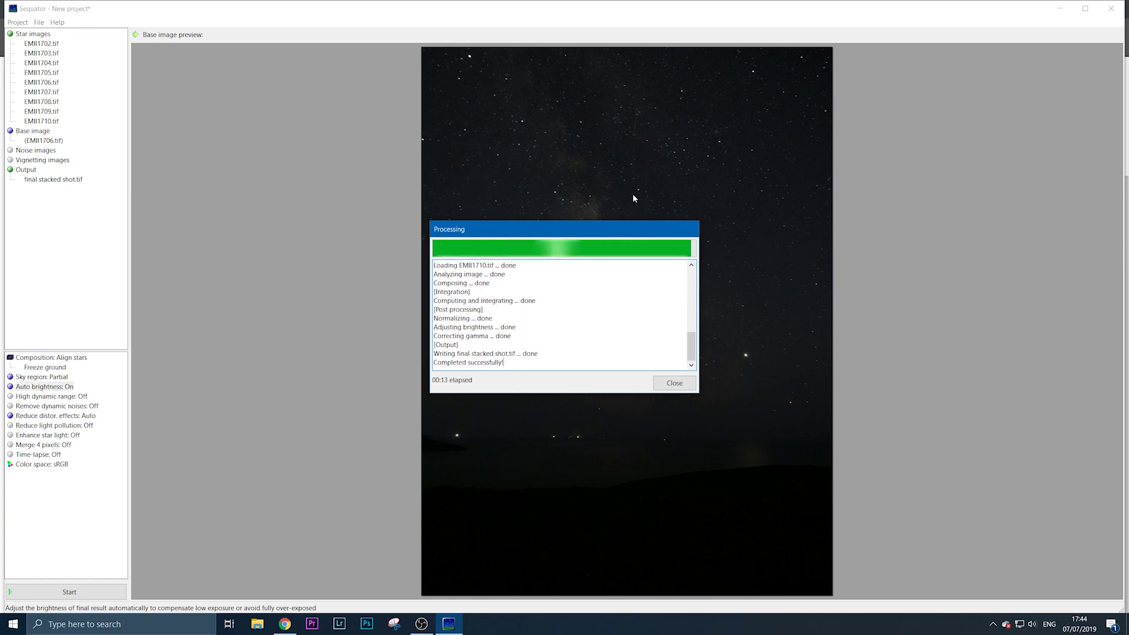
left_click(668, 386)
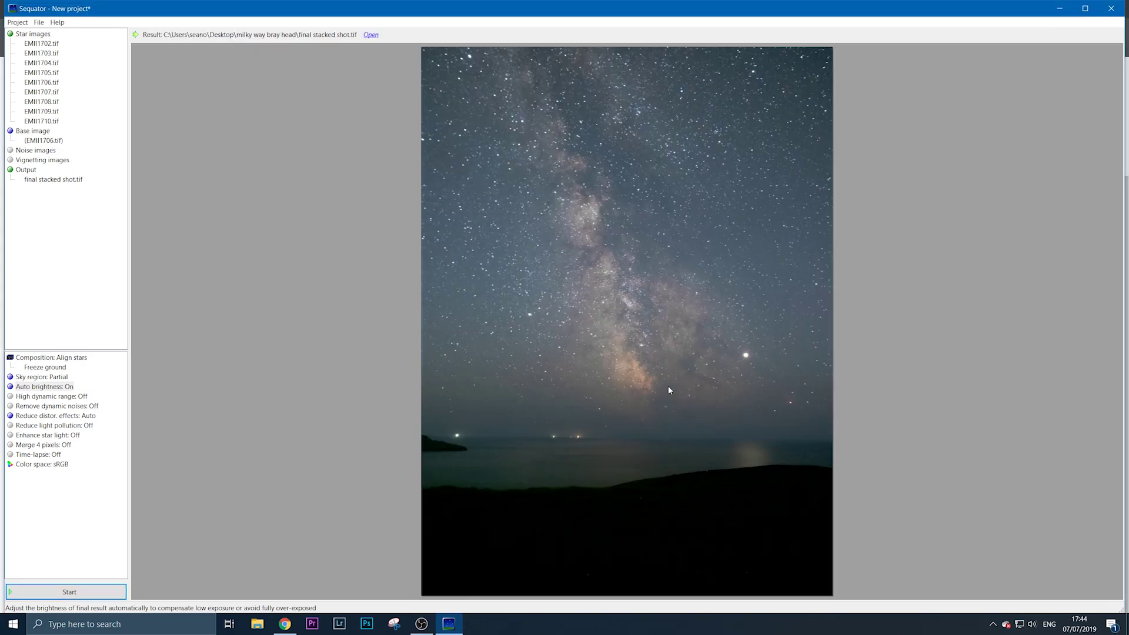